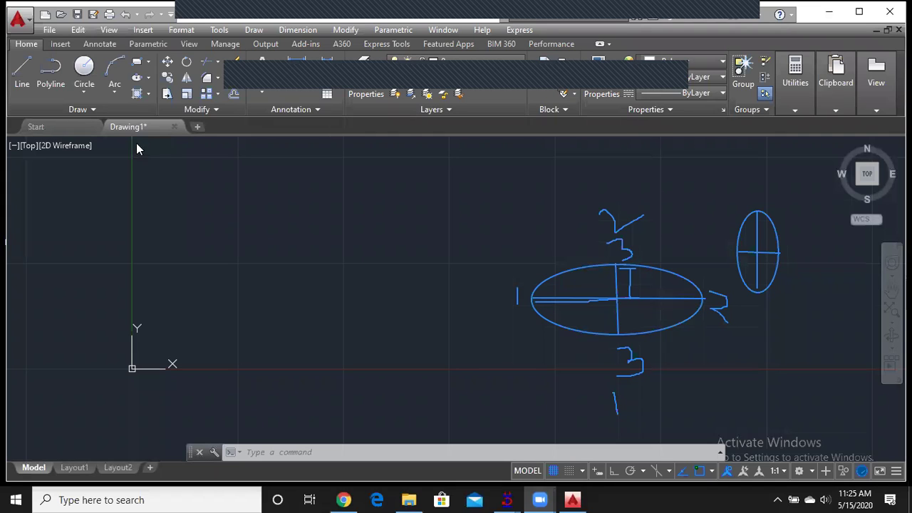
left_click(148, 77)
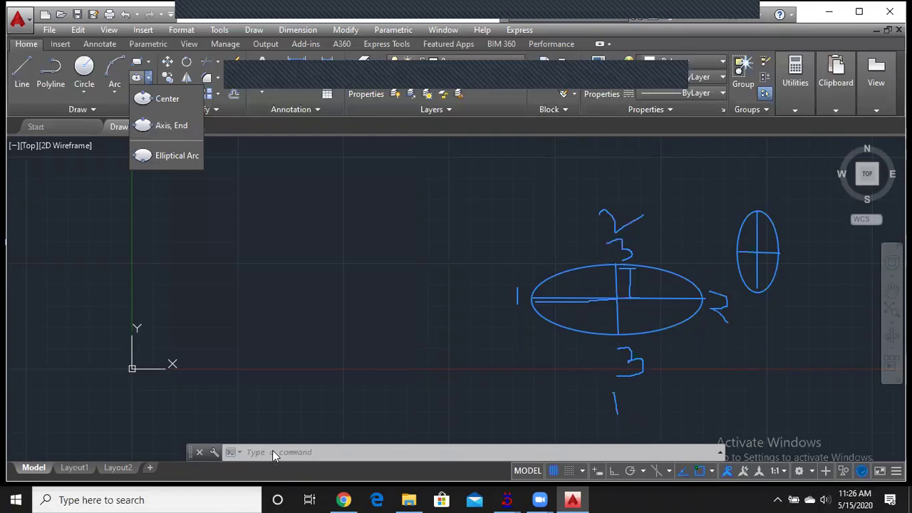
left_click(283, 449)
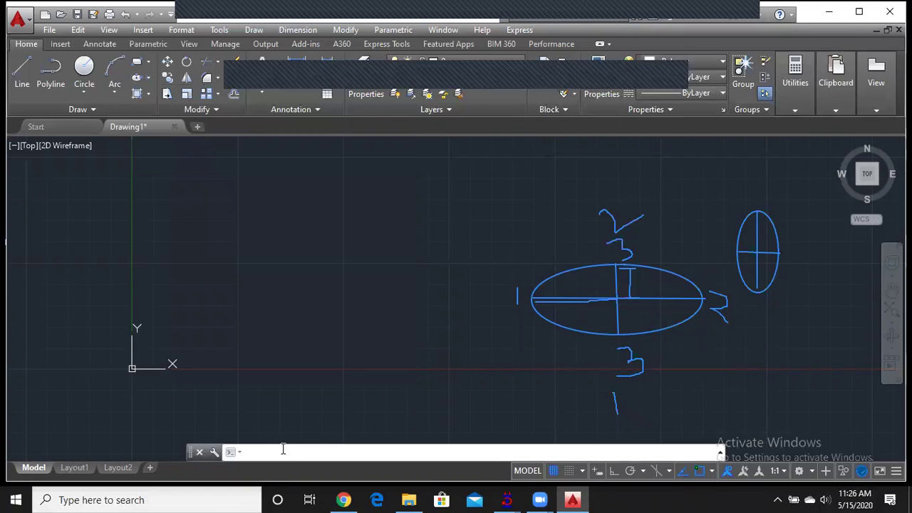
type("el")
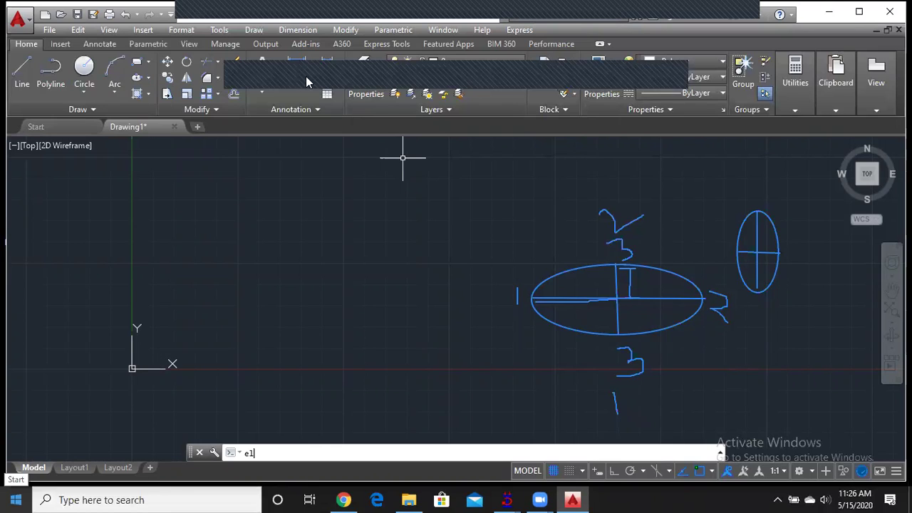
key("Return")
key("Return")
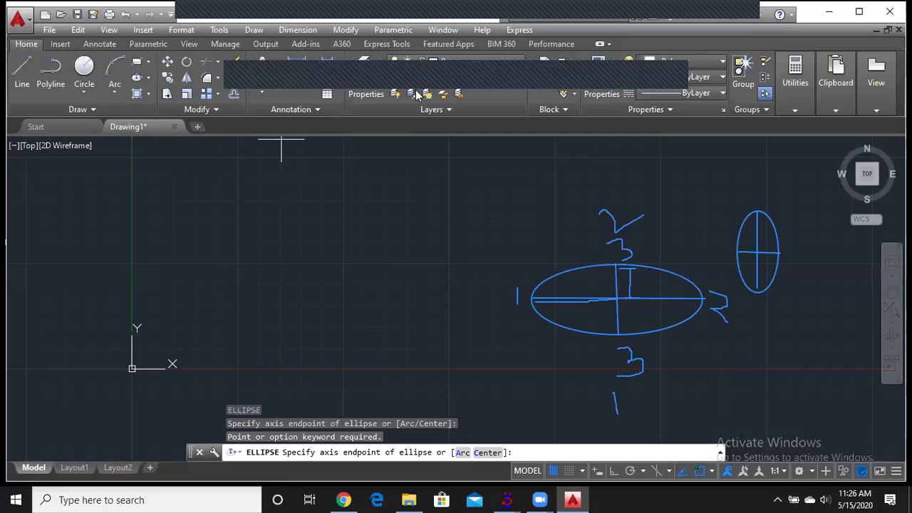
key("Escape")
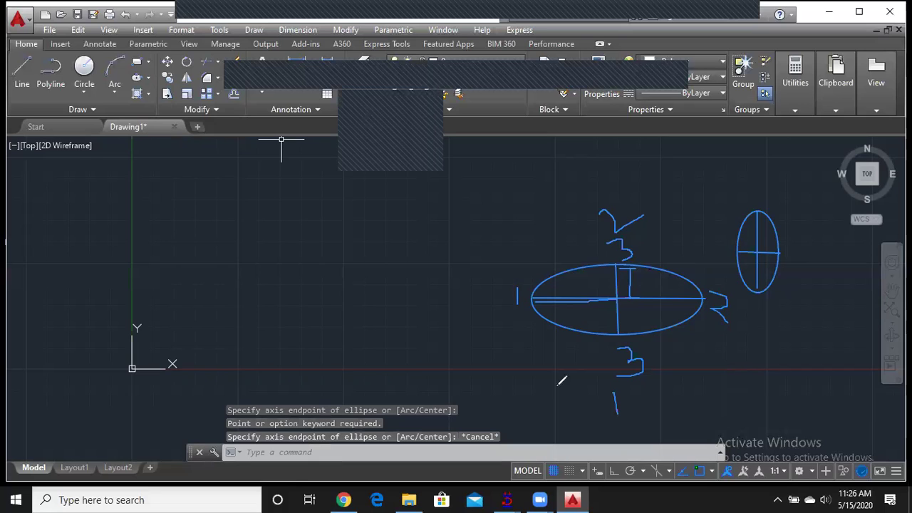
Annotate the wide sketched ellipse with a width line labelled 200 and a height line labelled 100
left_click_drag(533, 391, 702, 392)
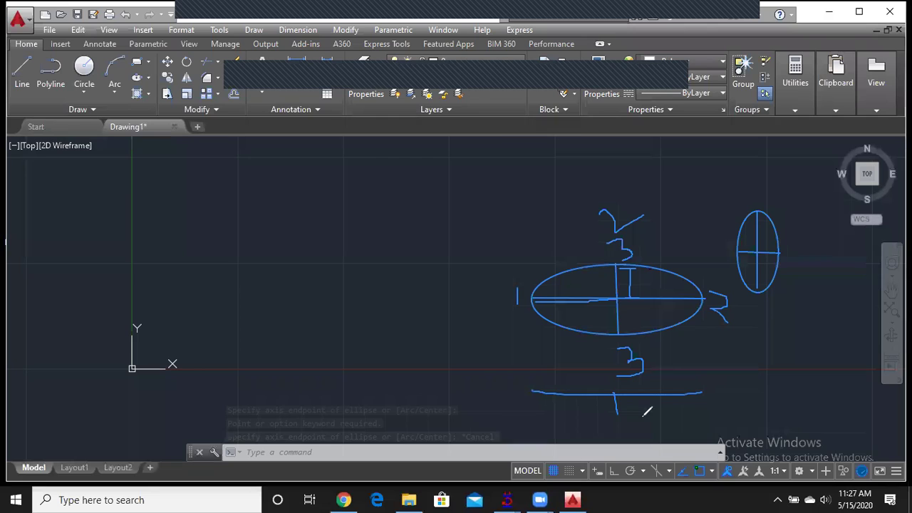
mouse_move(643, 417)
left_mouse_down()
mouse_move(652, 413)
mouse_move(644, 429)
mouse_move(656, 434)
mouse_move(684, 419)
left_mouse_up()
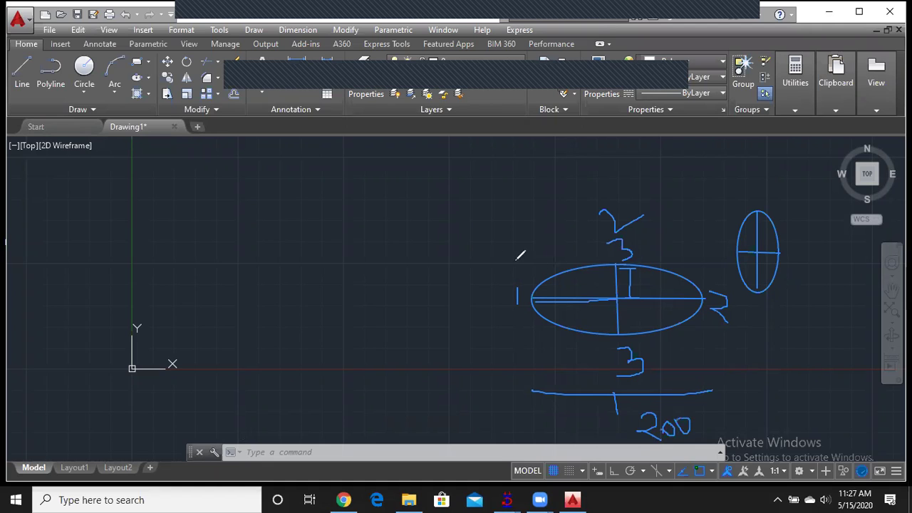
left_click_drag(495, 265, 512, 338)
left_click_drag(435, 291, 444, 322)
mouse_move(449, 299)
left_mouse_down()
mouse_move(465, 314)
mouse_move(464, 295)
mouse_move(479, 315)
left_mouse_up()
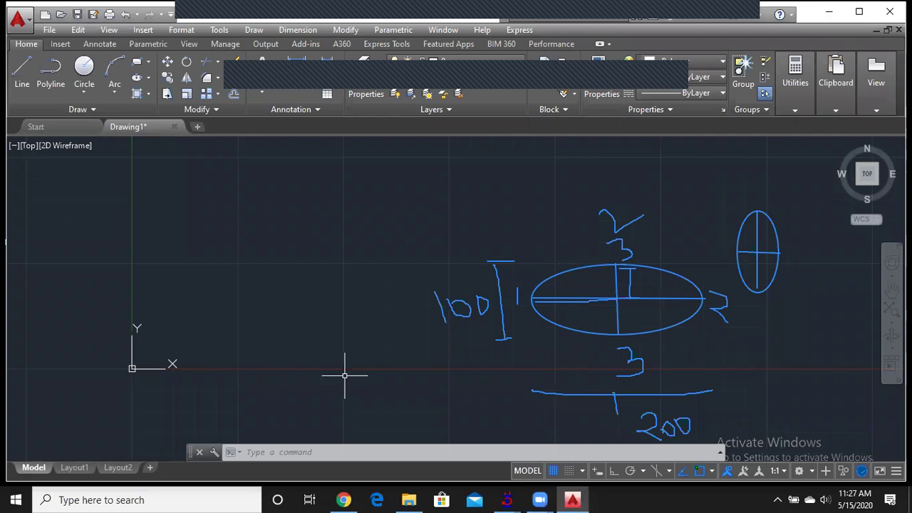
Draw an ellipse by axis endpoints in the empty area, with a 200-unit horizontal axis and a distance of 50 to the other axis
type("EL")
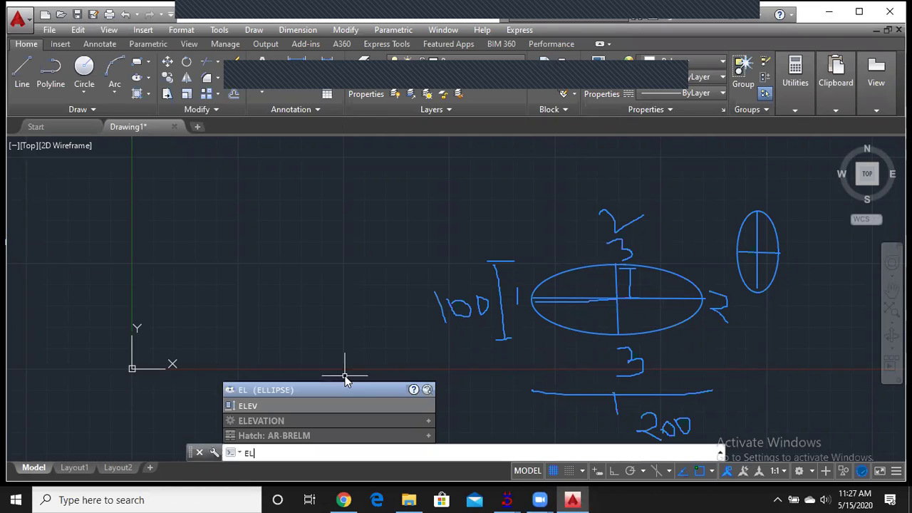
key("Return")
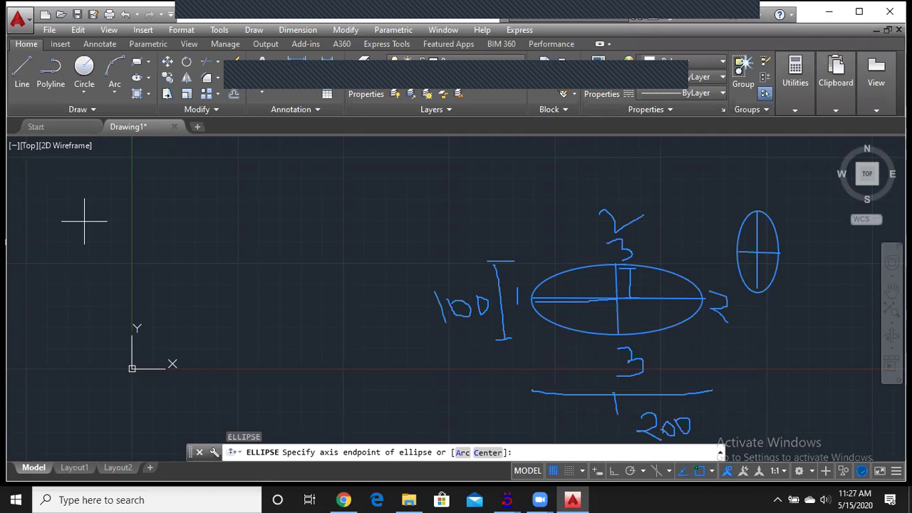
left_click(62, 258)
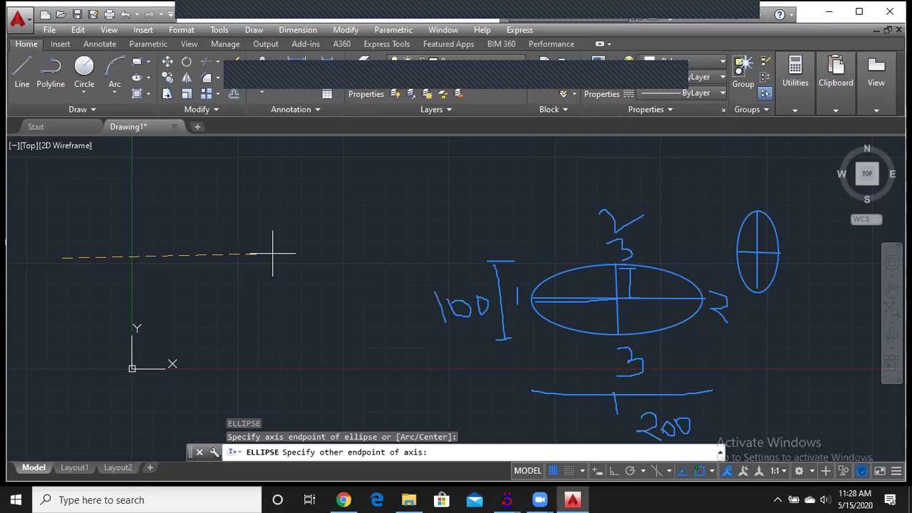
middle_click_drag(272, 257, 446, 254)
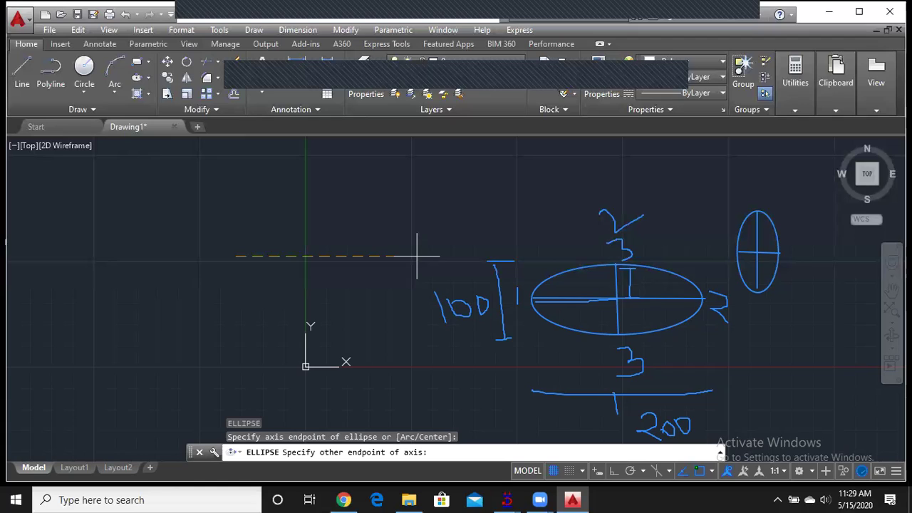
type("200")
key("Return")
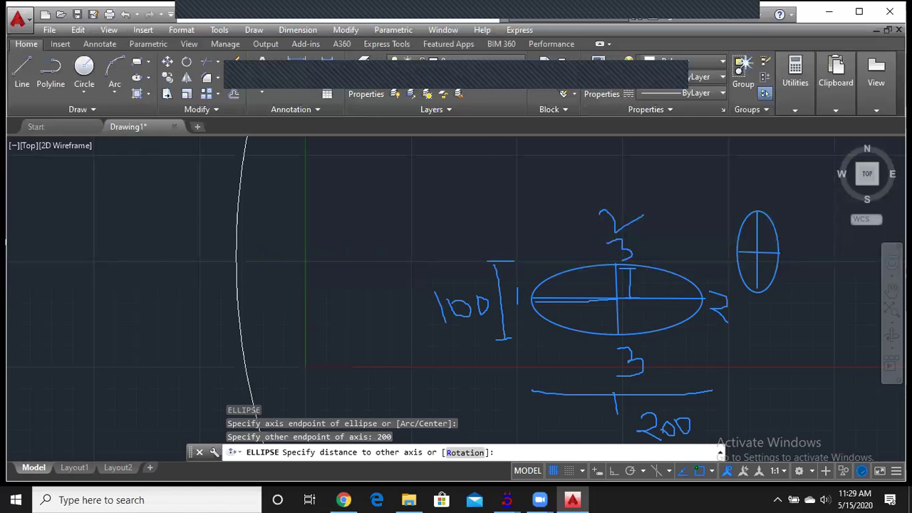
scroll(339, 254, "down", 5)
middle_click_drag(625, 228, 550, 311)
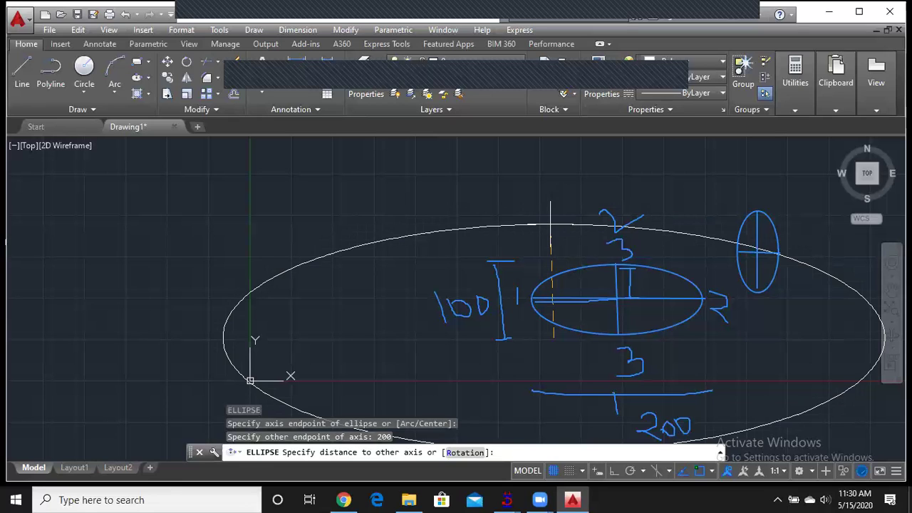
type("50")
key("Return")
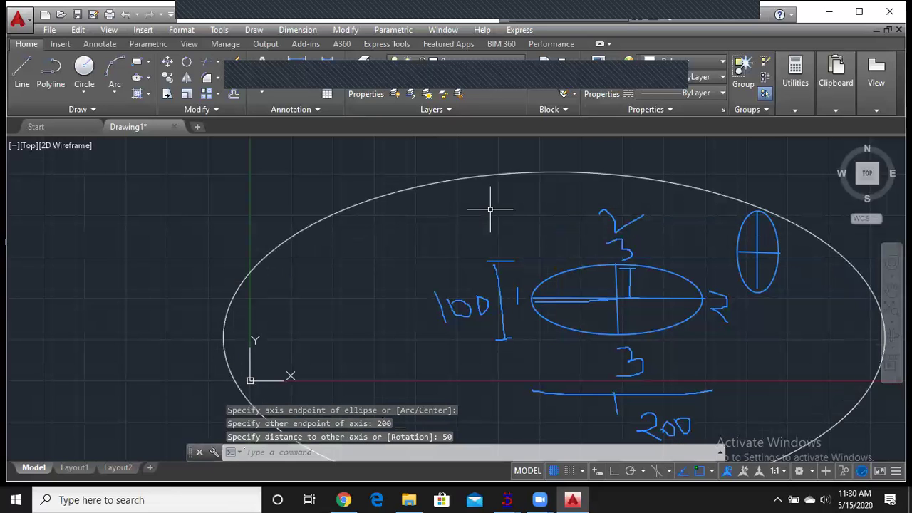
Erase the number 3 labels and axis lines from the wide annotated ellipse, and sketch one horizontal and one vertical half-axis from its centre
scroll(490, 210, "down", 5)
middle_click_drag(492, 215, 211, 263)
scroll(196, 269, "up", 2)
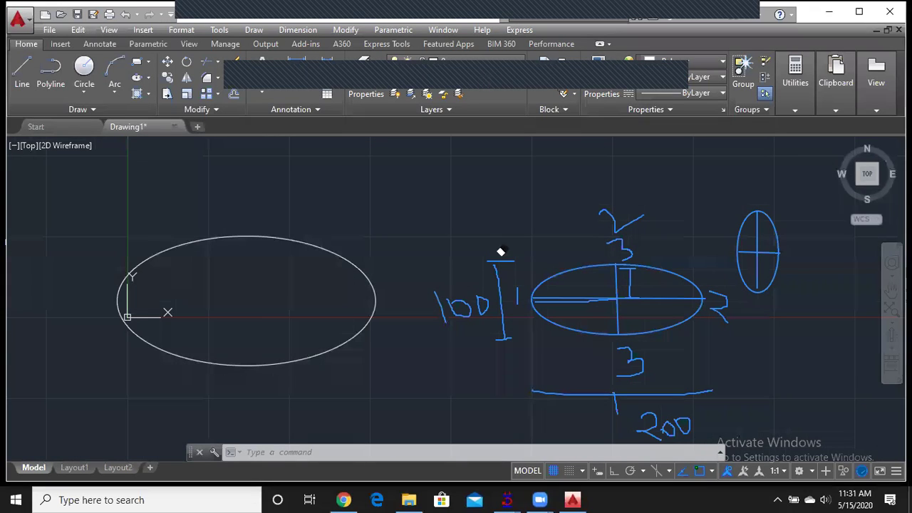
left_click(626, 243)
left_click(612, 244)
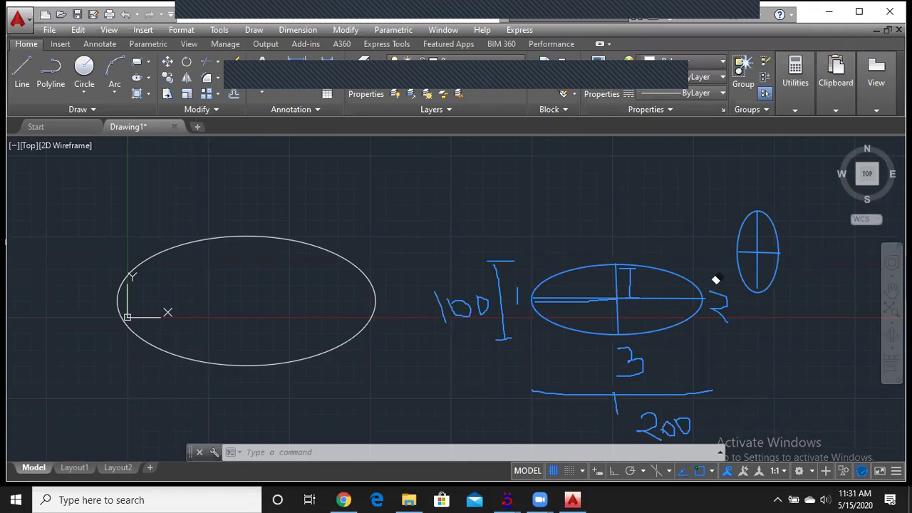
left_click(639, 358)
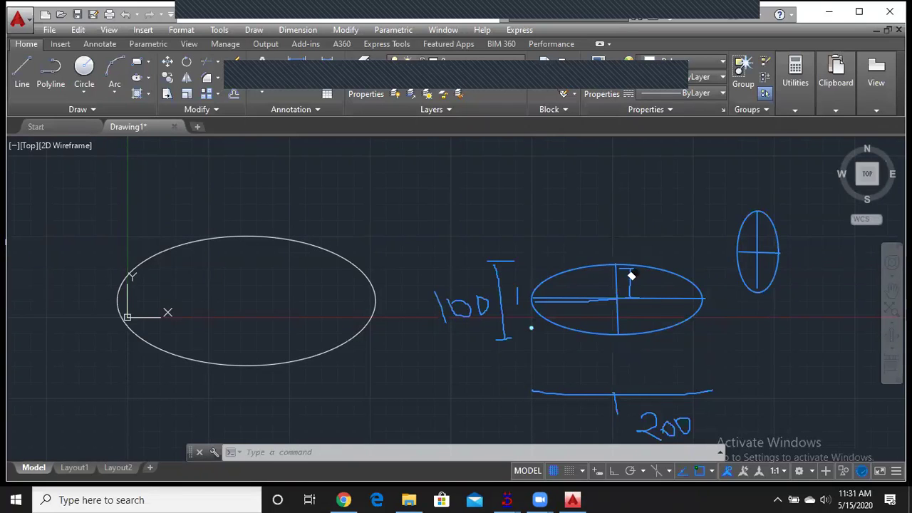
left_click_drag(630, 277, 629, 269)
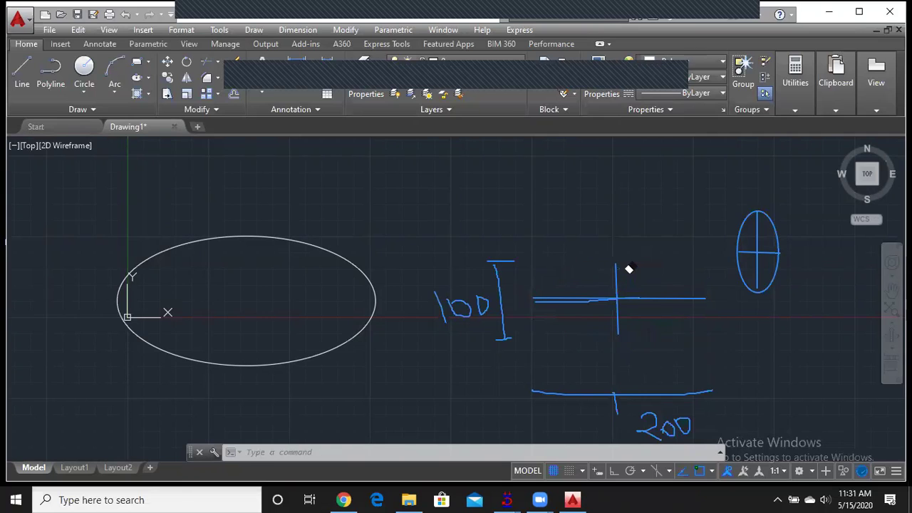
key("ctrl+z")
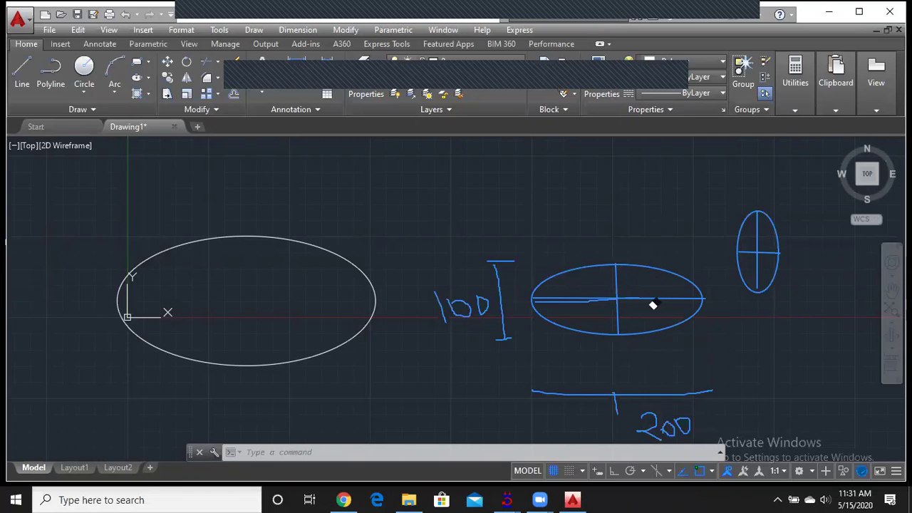
left_click(613, 290)
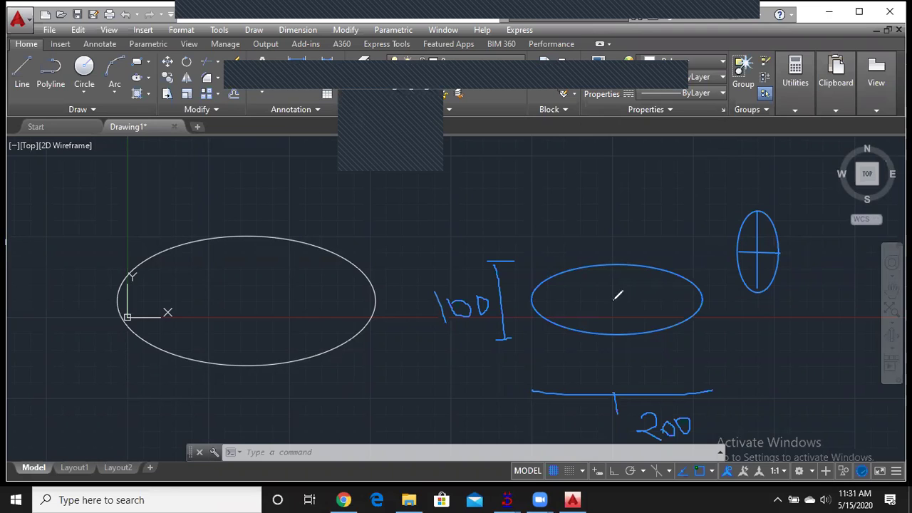
left_click_drag(618, 302, 685, 302)
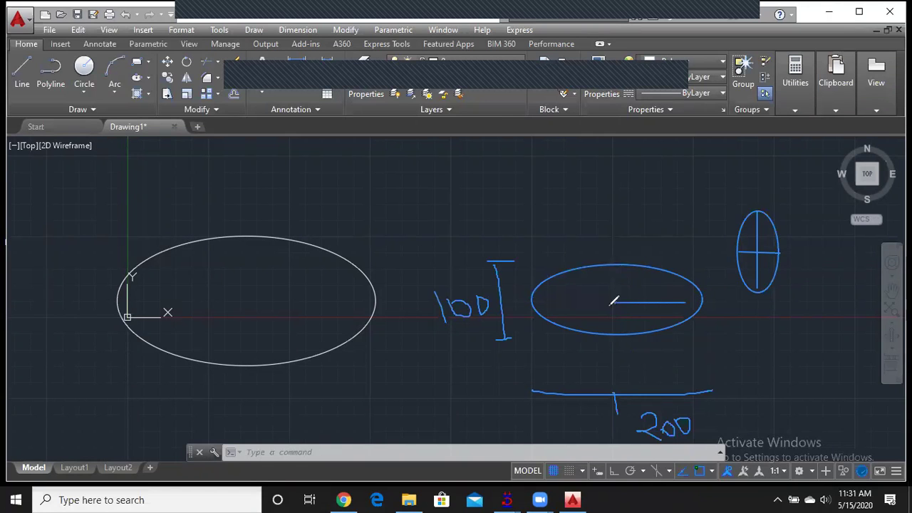
left_click_drag(618, 302, 615, 267)
Draw a second ellipse with the Center option directly above the first, with a roughly horizontal half-axis of 100 and the other of 50
scroll(409, 235, "down", 2)
mouse_move(388, 252)
middle_mouse_down()
mouse_move(386, 321)
mouse_move(256, 382)
middle_mouse_up()
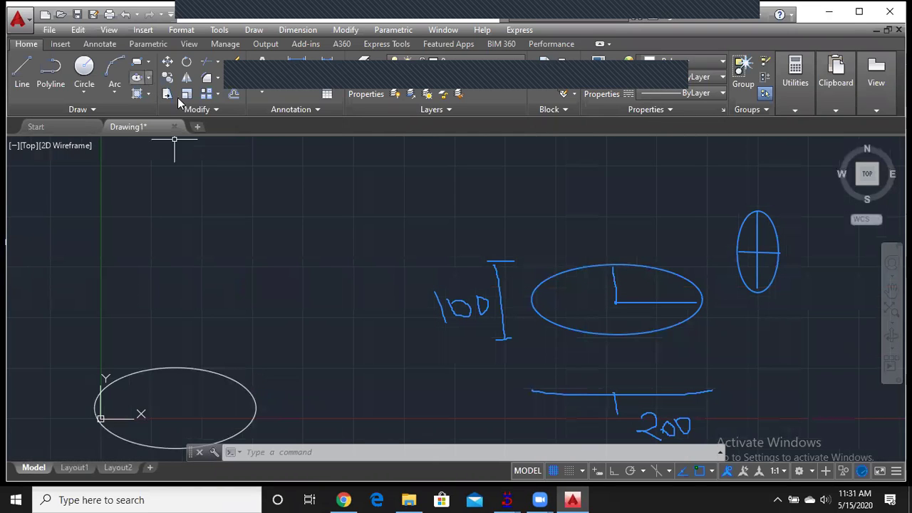
left_click(148, 77)
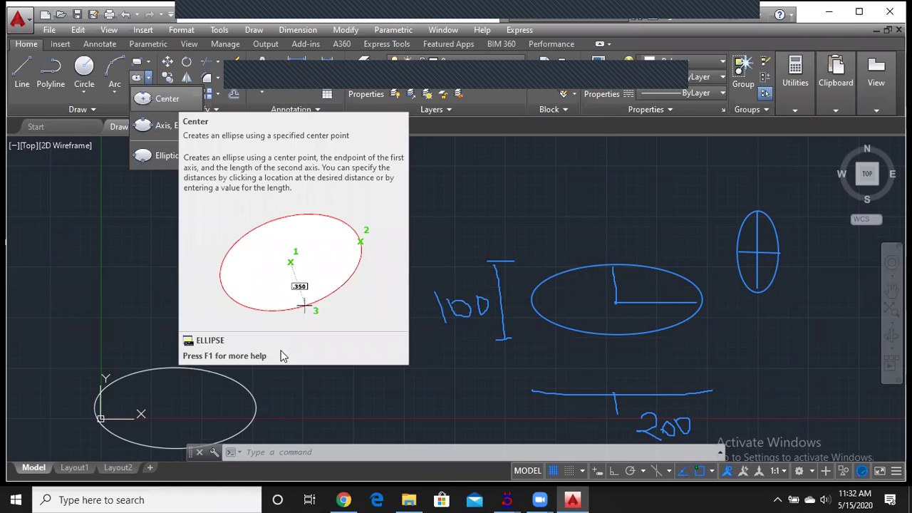
left_click(288, 449)
type("e")
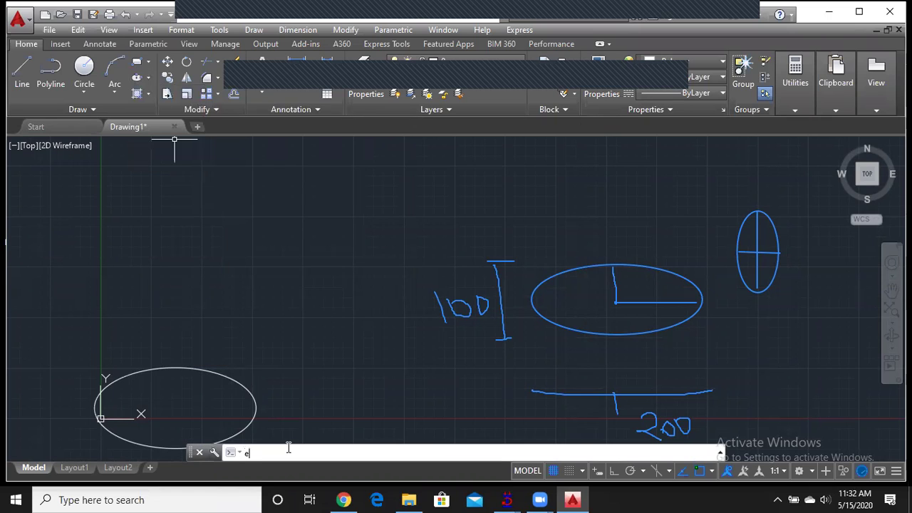
type("l")
key("Return")
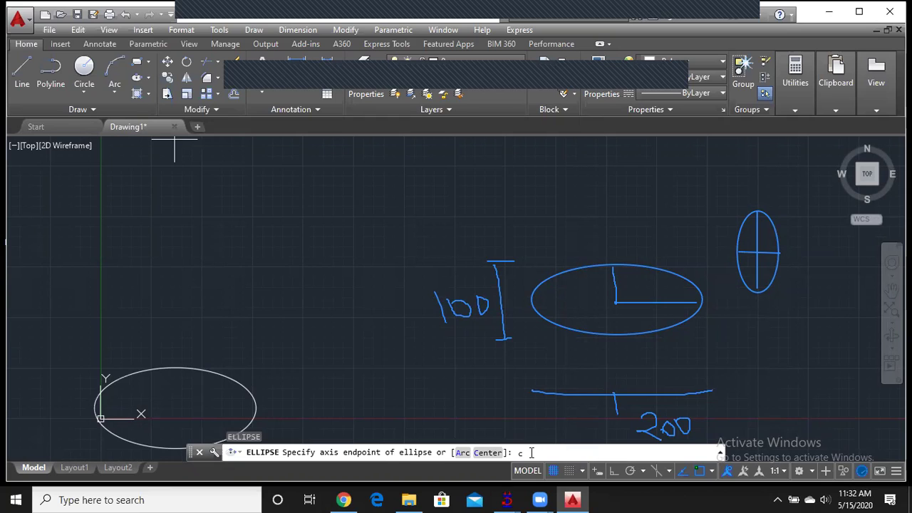
key("Return")
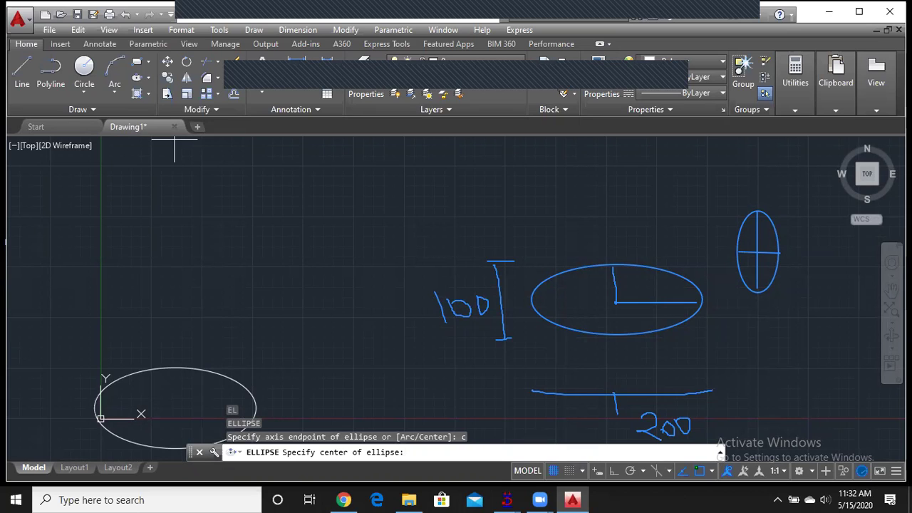
middle_click_drag(188, 234, 209, 247)
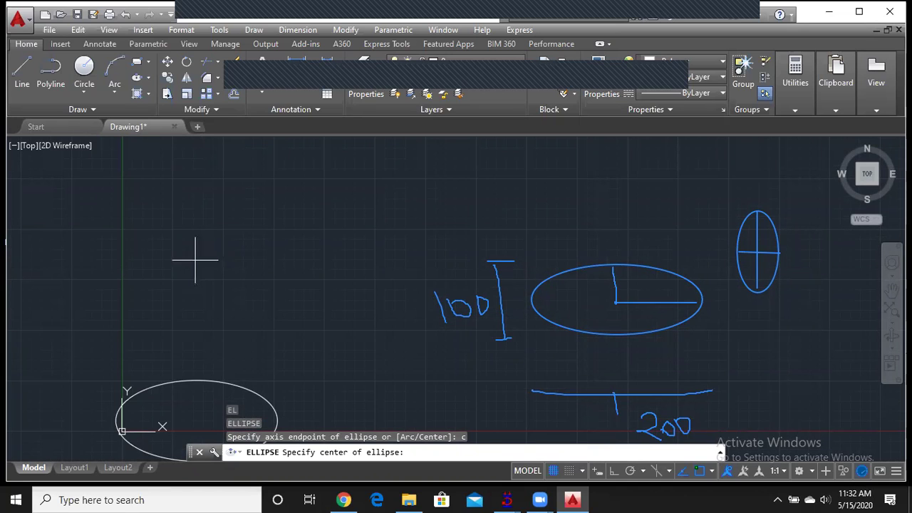
left_click(195, 260)
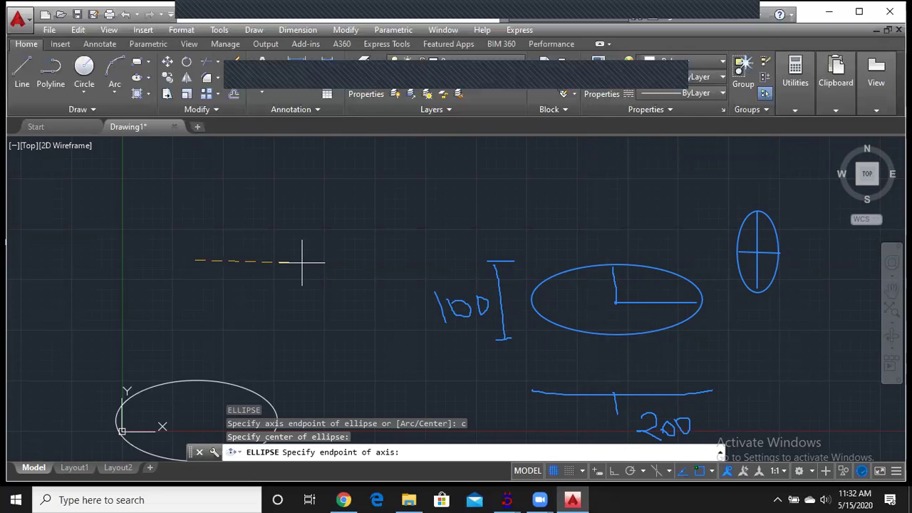
type("100")
key("Return")
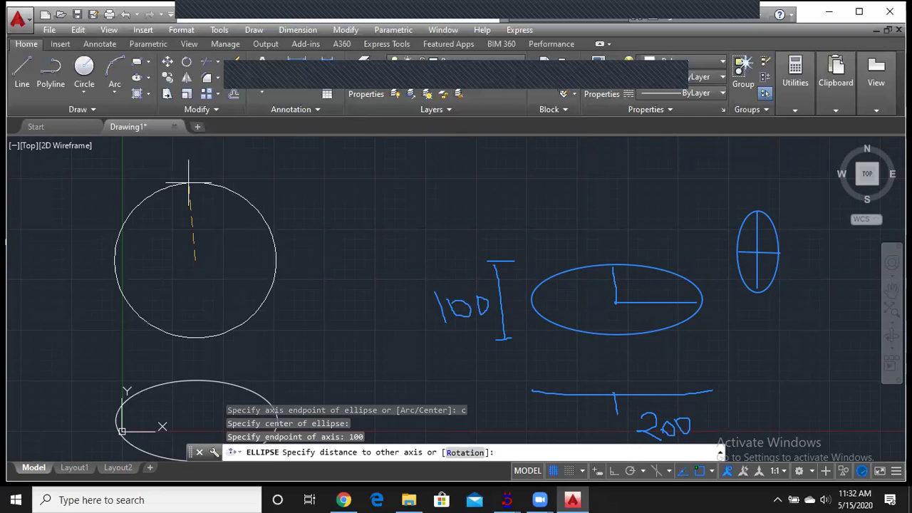
type("50")
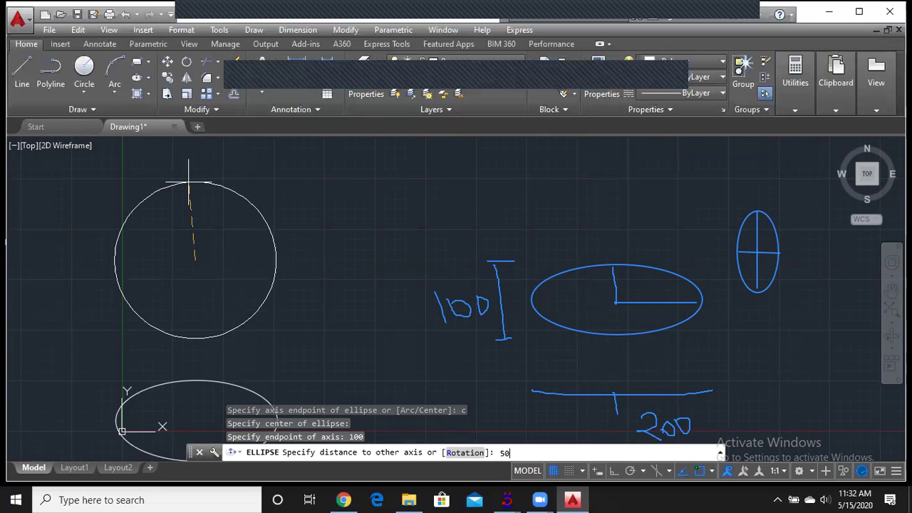
key("Return")
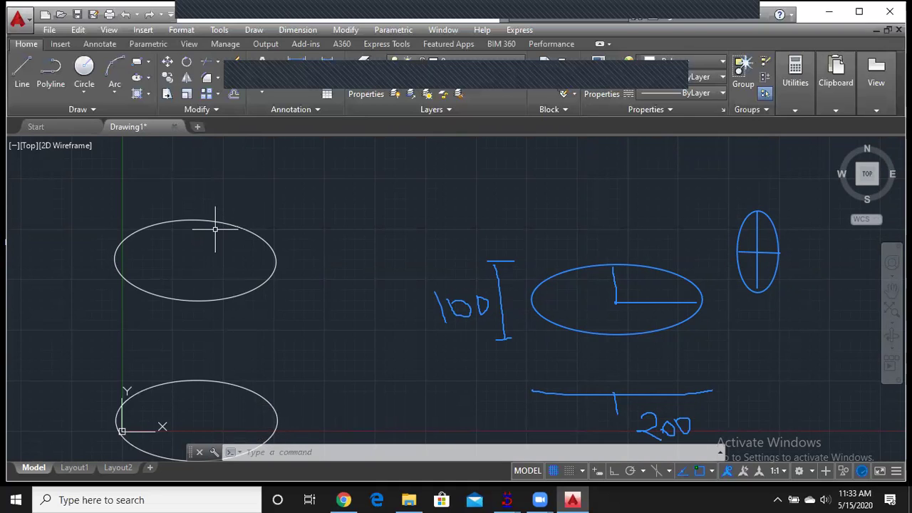
Draw a U-shaped line with Ortho on beside the ellipses: 200 down, 100 to the right and 200 up
mouse_move(373, 275)
middle_mouse_down()
mouse_move(351, 290)
mouse_move(279, 252)
middle_mouse_up()
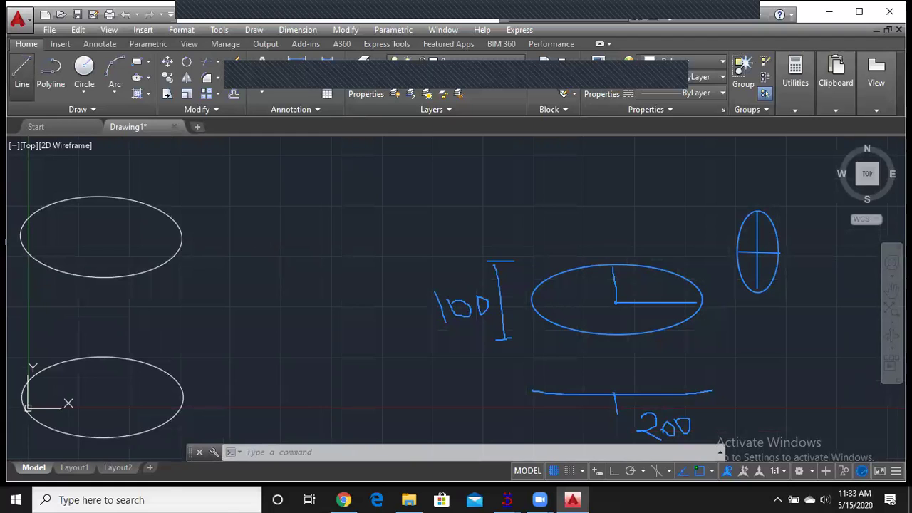
left_click(22, 70)
left_click(271, 170)
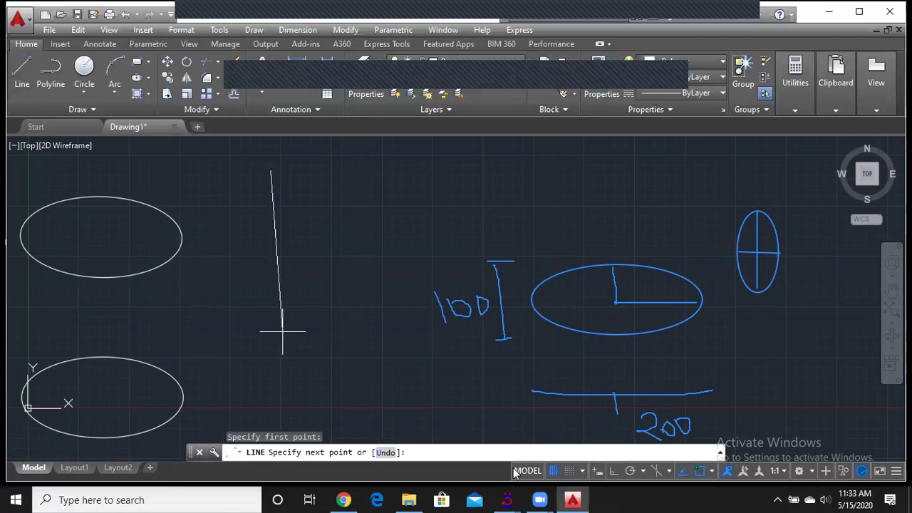
key("F8")
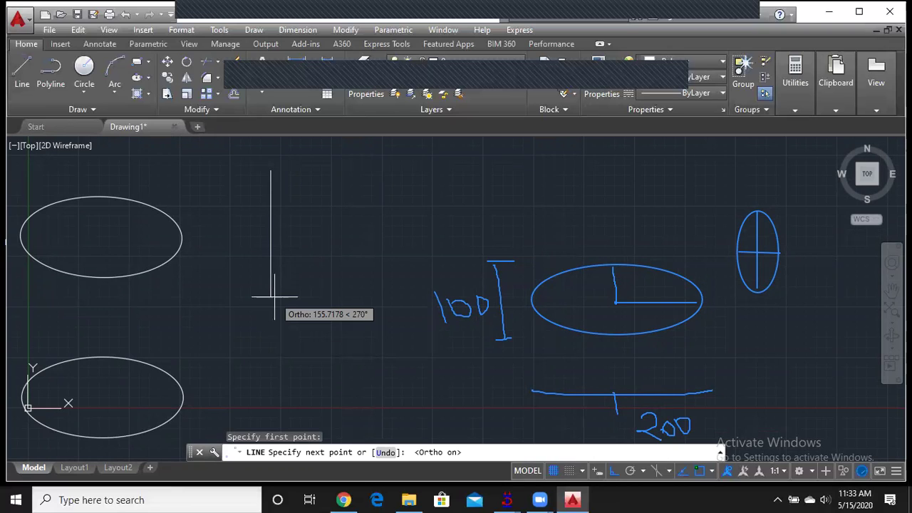
type("200")
key("Return")
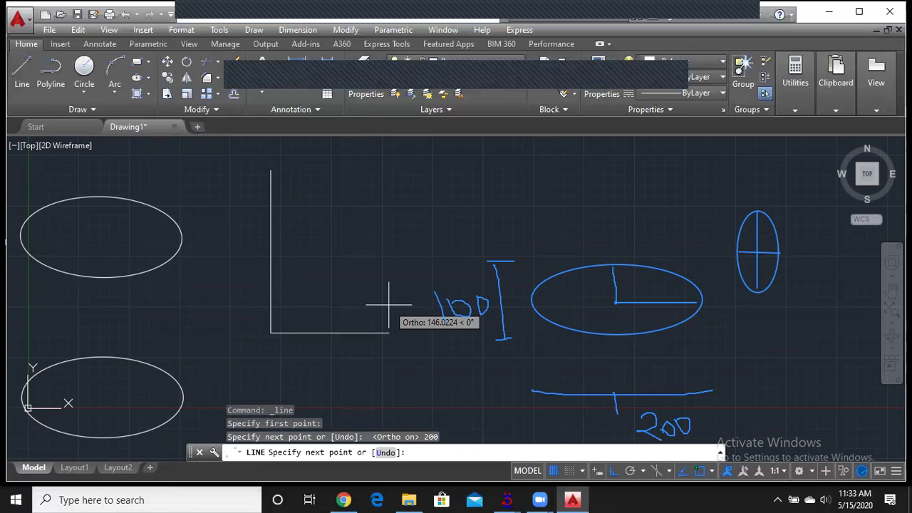
type("100")
key("Return")
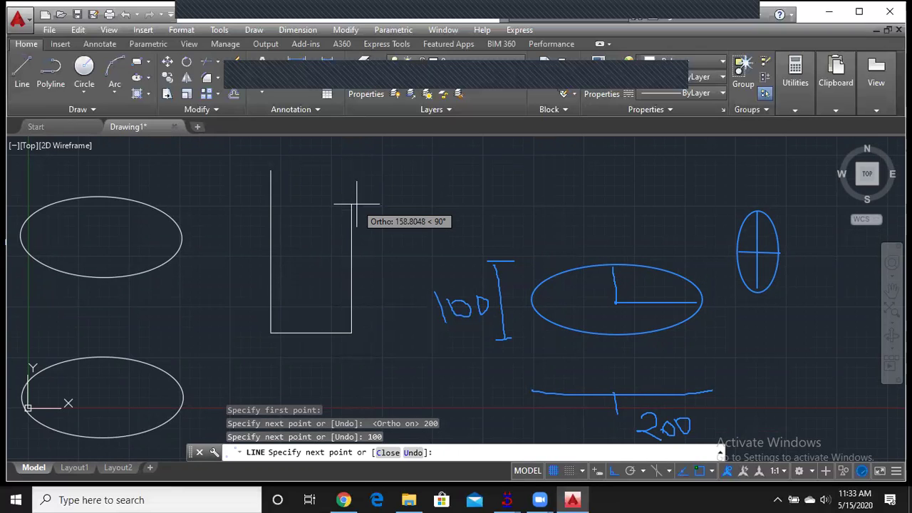
type("200")
key("Return")
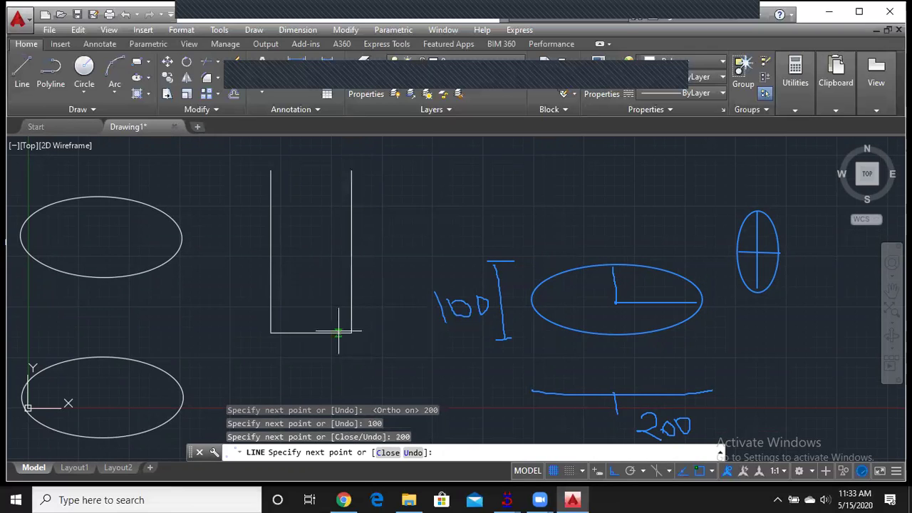
key("Return")
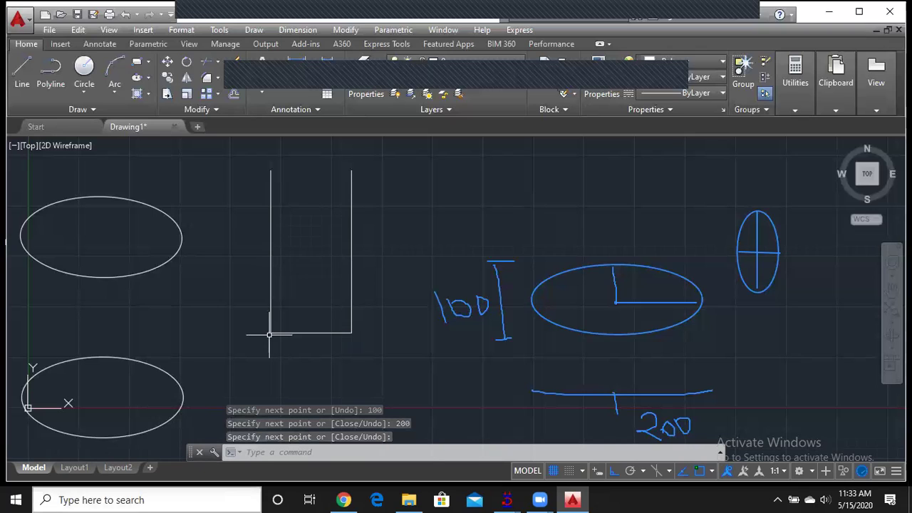
left_click(270, 334)
key("Return")
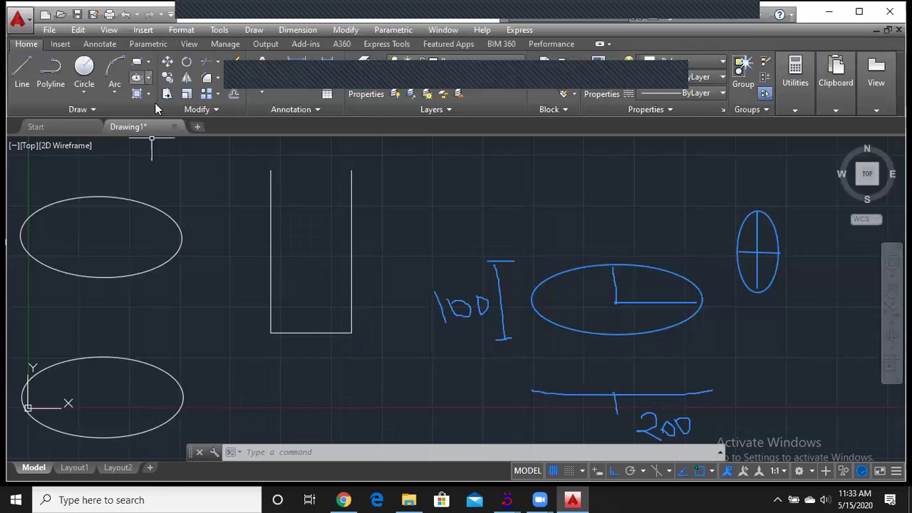
left_click(149, 77)
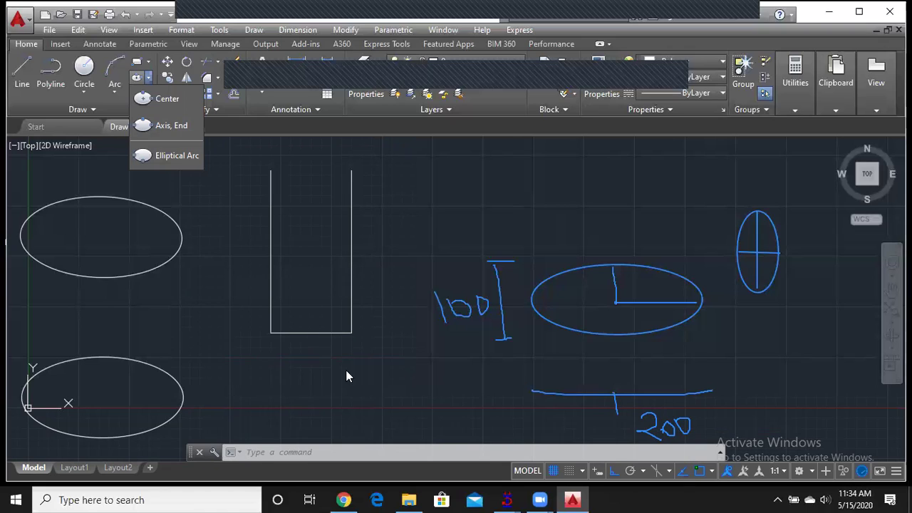
left_click(318, 341)
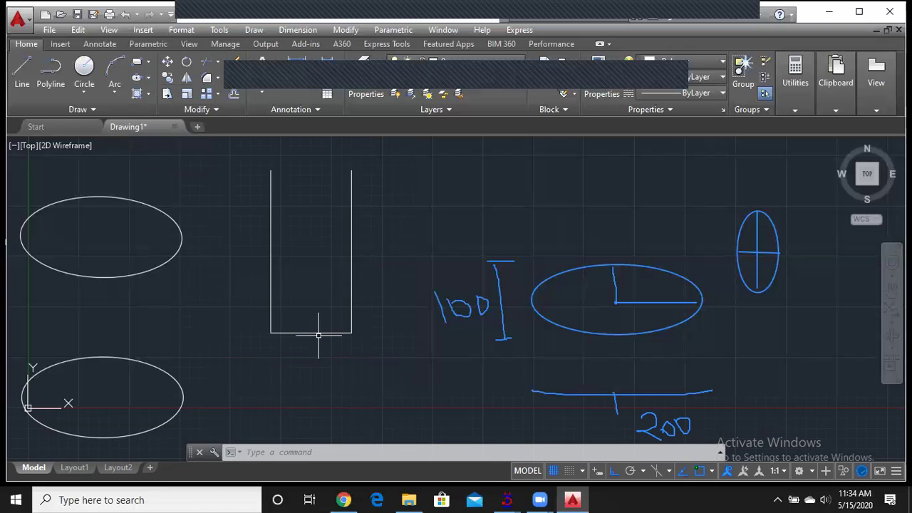
Replace the U shape's bottom line with an axis-endpoint ellipse spanning the vertical lines' lower ends, with a distance of 20 to the other axis
left_click(318, 333)
key("Delete")
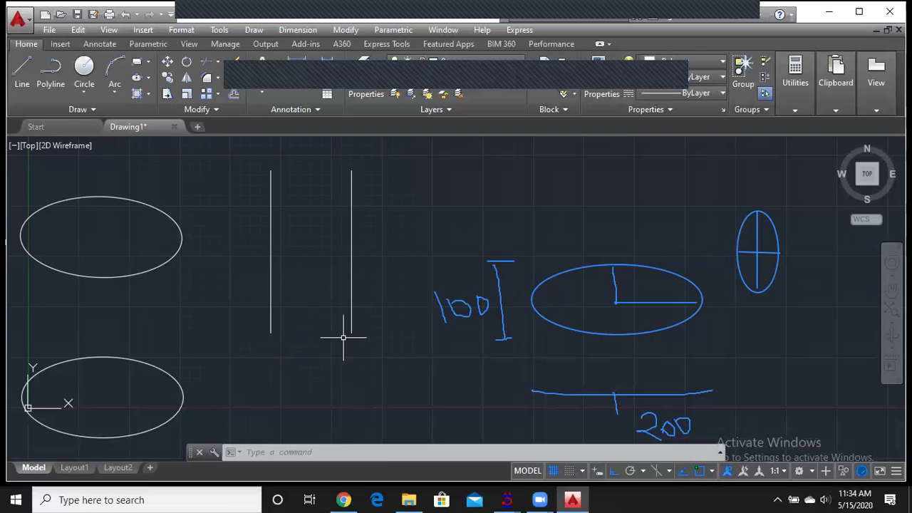
left_click(148, 77)
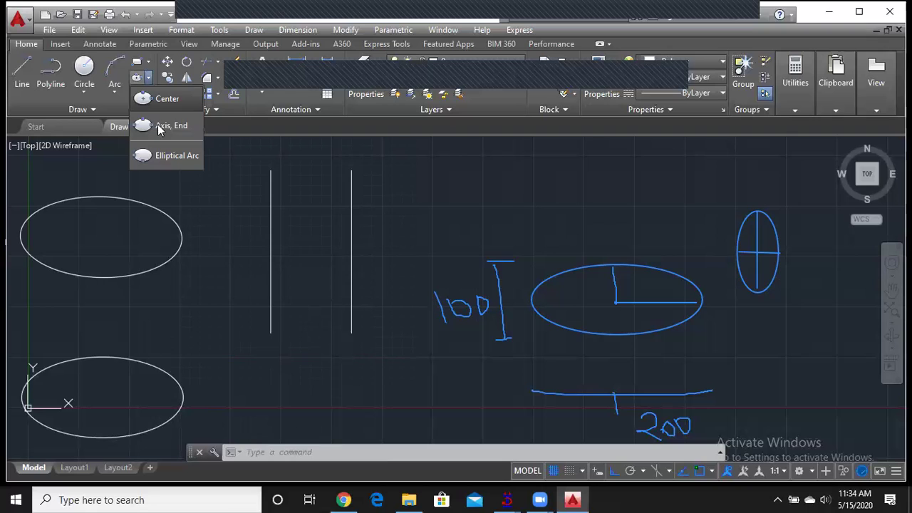
left_click(168, 125)
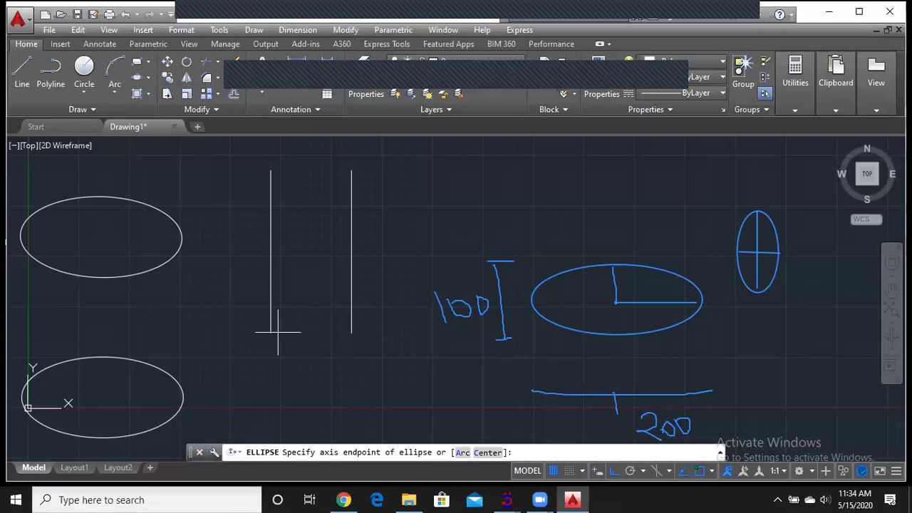
left_click(271, 332)
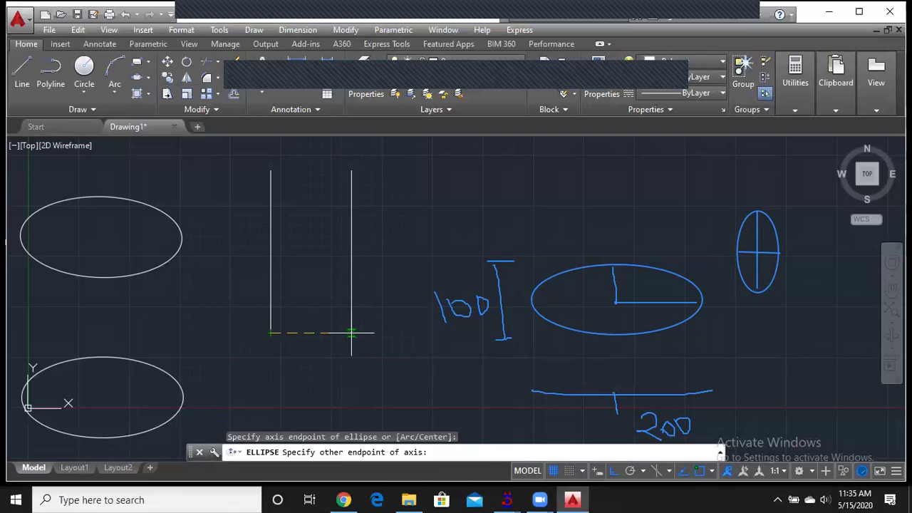
left_click(351, 333)
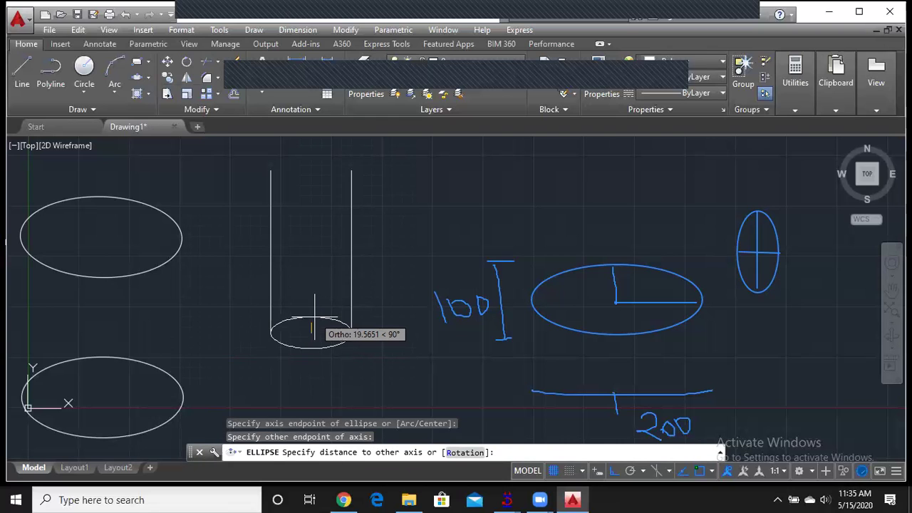
type("20")
key("Return")
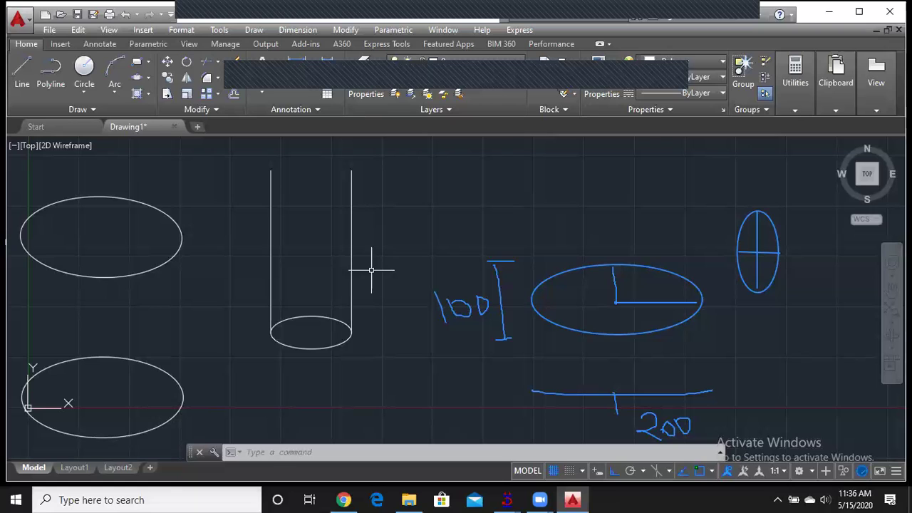
Draw an elliptical arc between the upper ends of the two vertical lines, with other-axis distance 20, start angle 0 and end angle 180
left_click(150, 77)
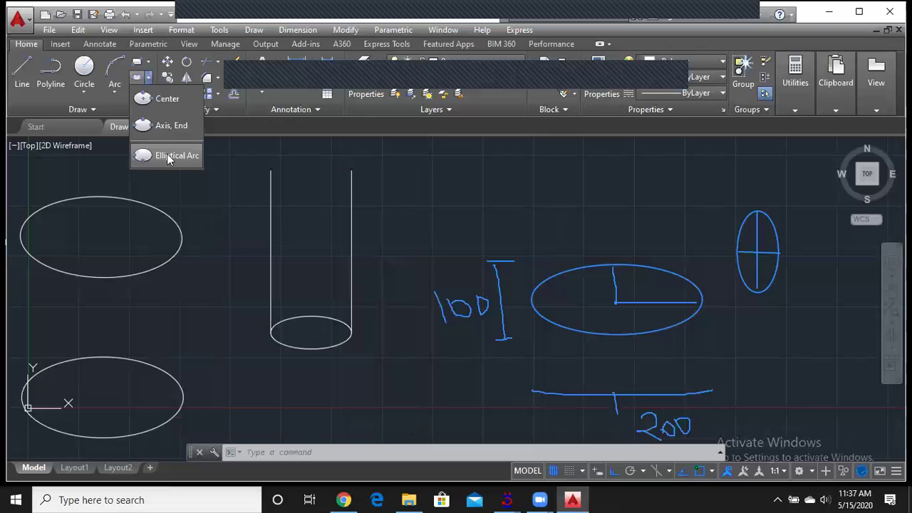
left_click(169, 157)
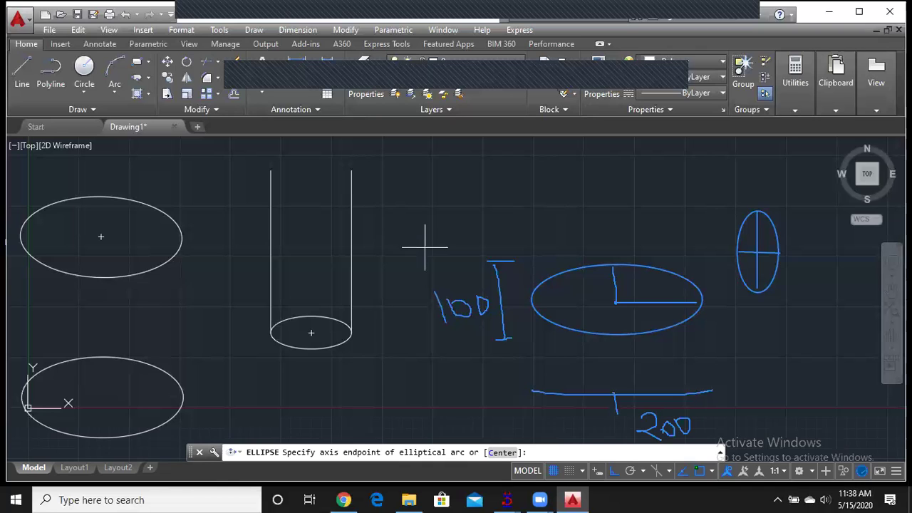
middle_click_drag(419, 225, 389, 297)
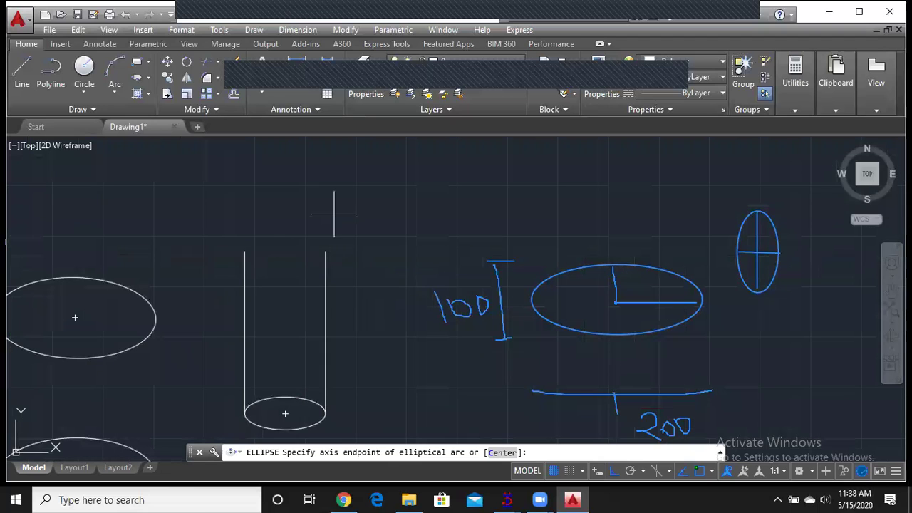
left_click(244, 252)
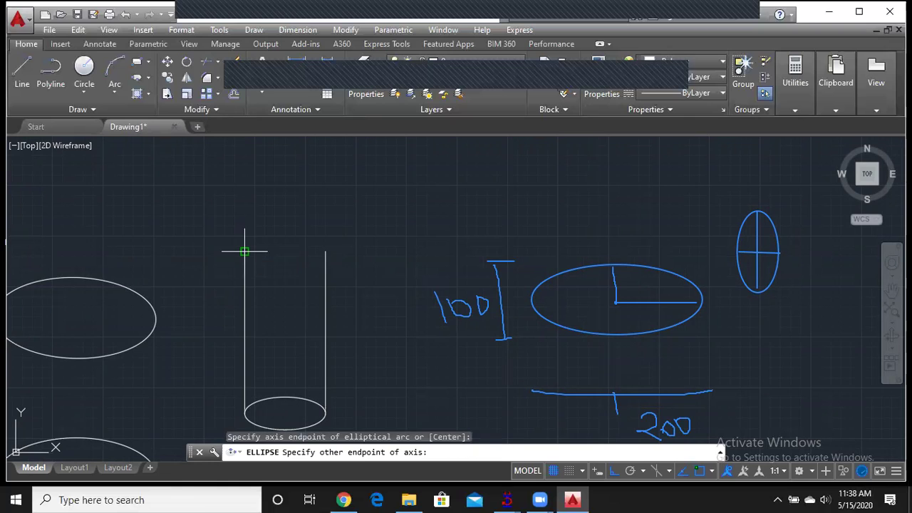
left_click(325, 251)
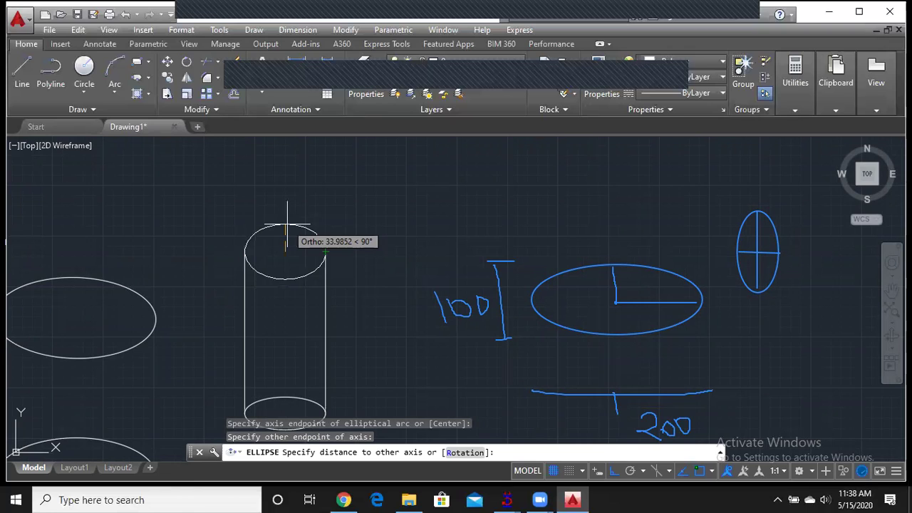
type("20")
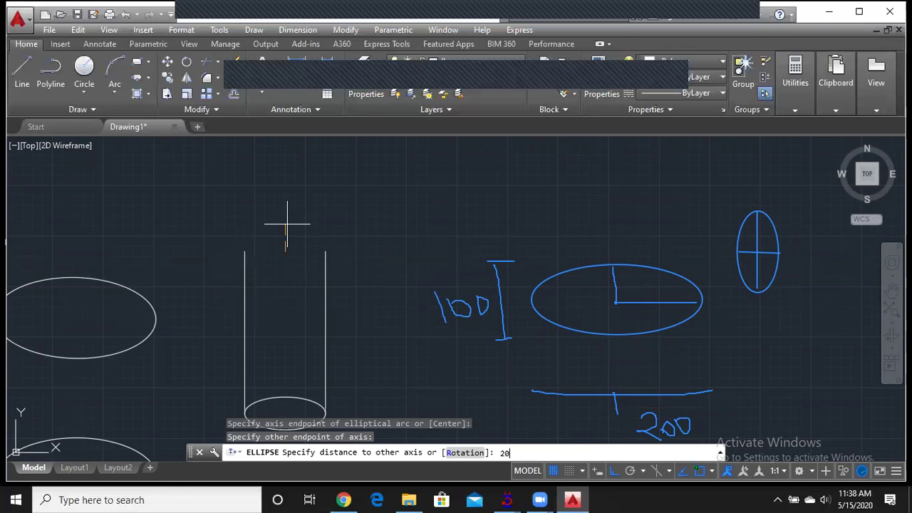
key("Return")
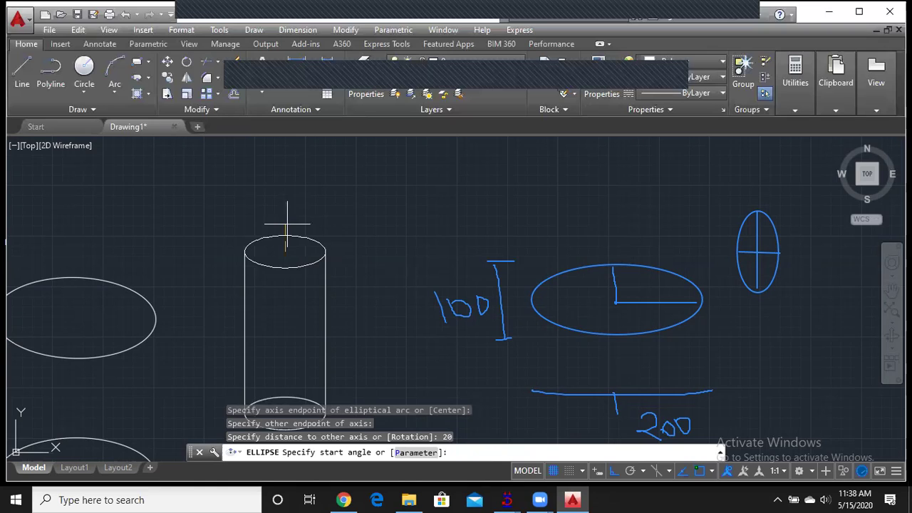
type("0")
key("Return")
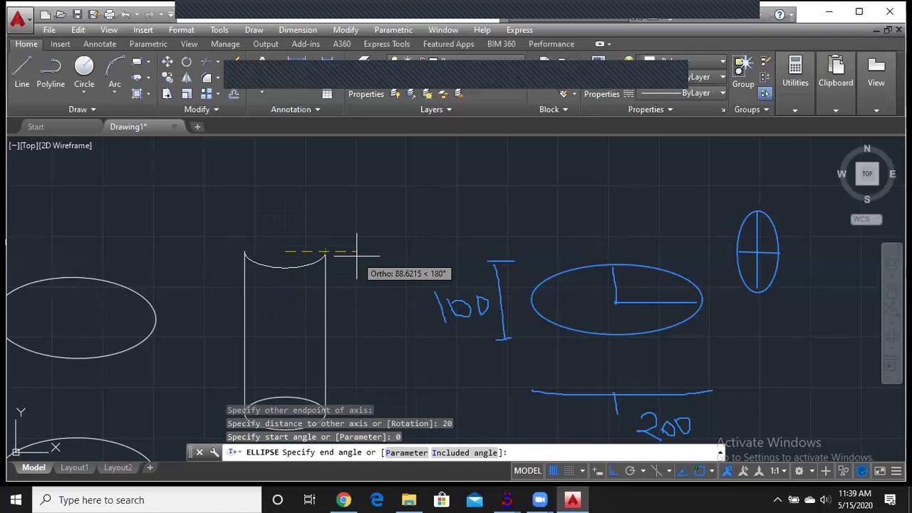
type("180")
key("Return")
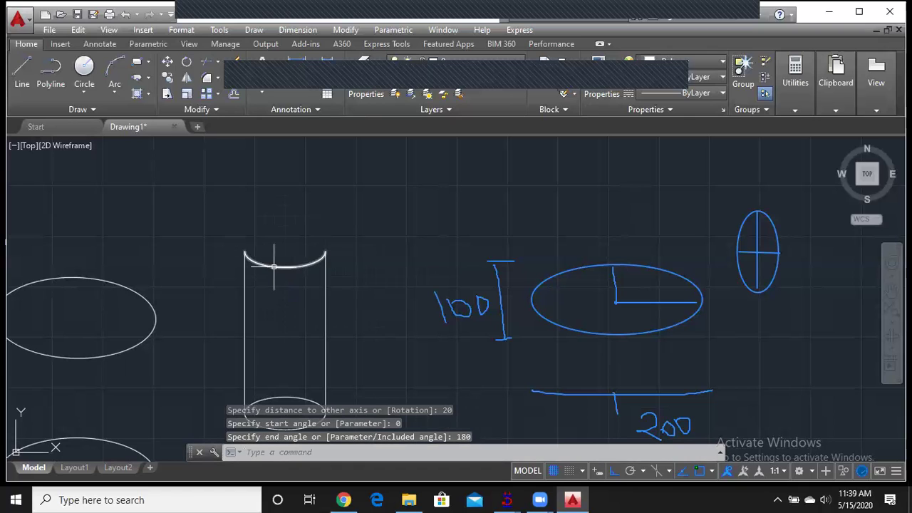
mouse_move(274, 266)
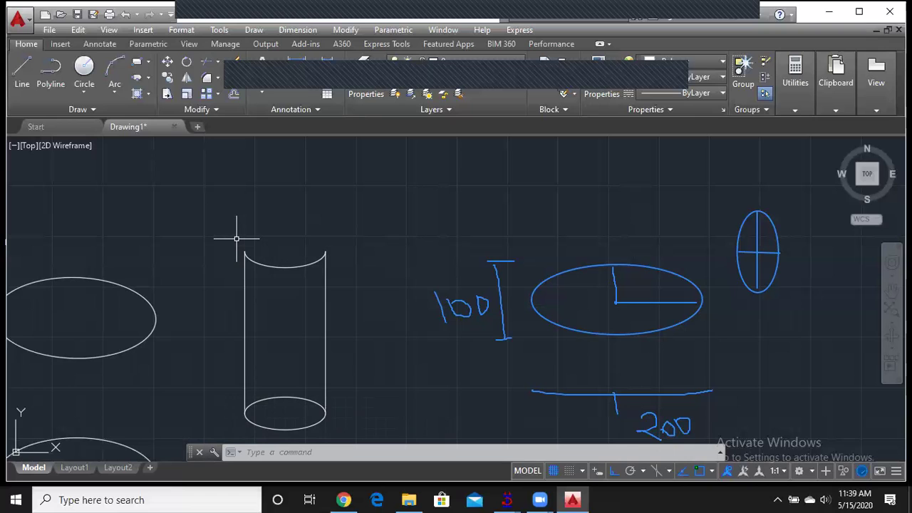
Draw a wide, upward-bulging three-point arc in the empty area above and to the left of the two ellipses
scroll(330, 269, "down", 2)
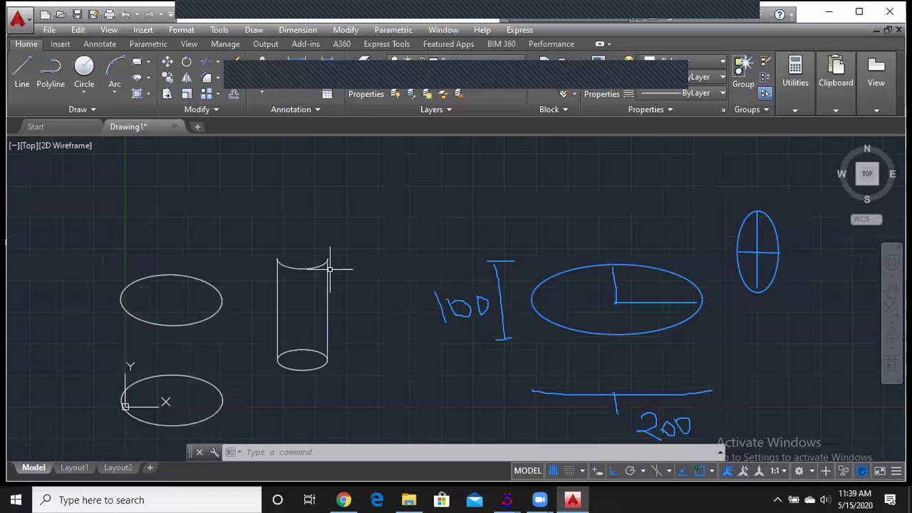
middle_click_drag(229, 362, 330, 331)
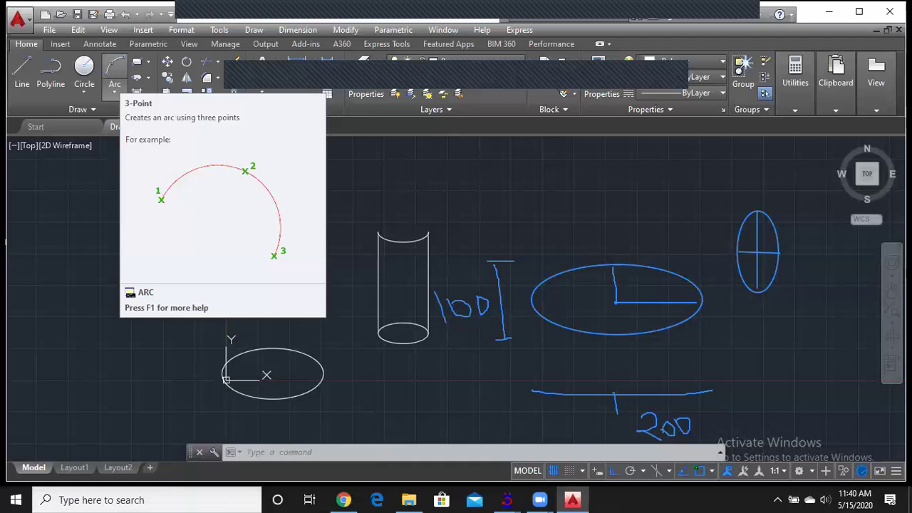
left_click(112, 69)
middle_click_drag(209, 238, 323, 261)
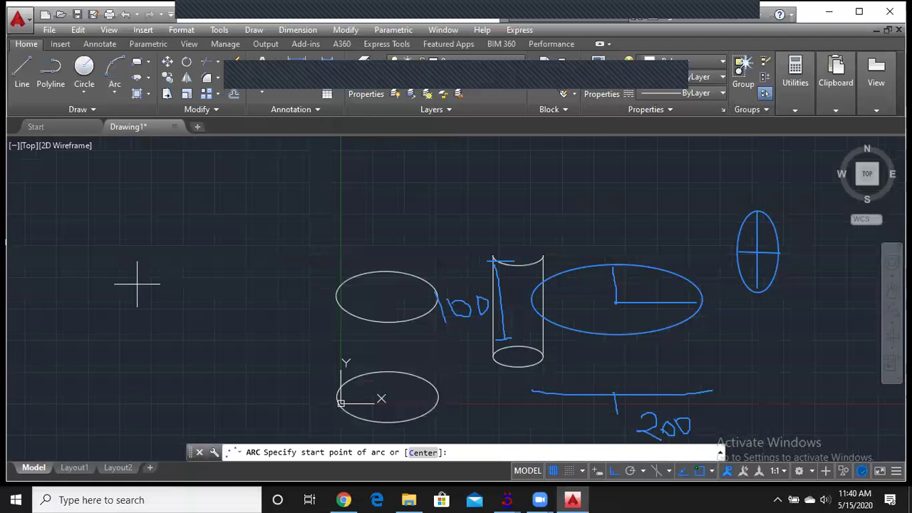
left_click(133, 284)
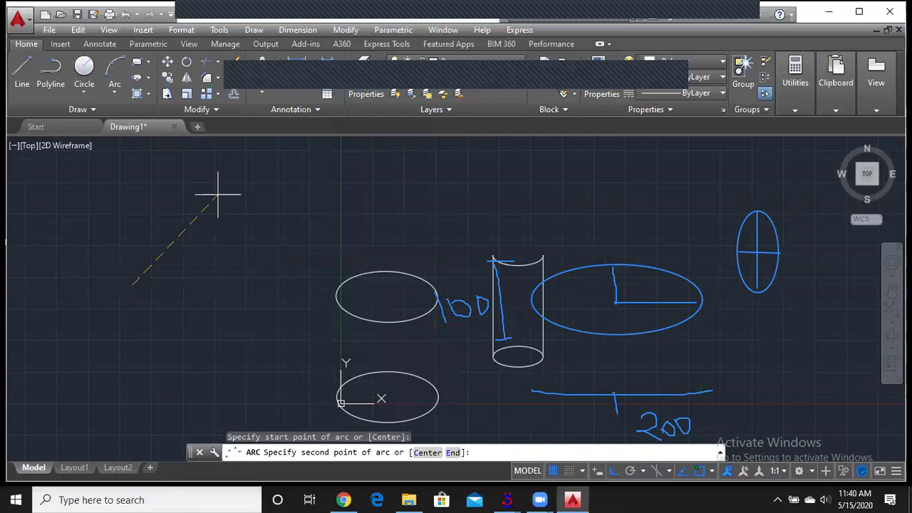
left_click(218, 194)
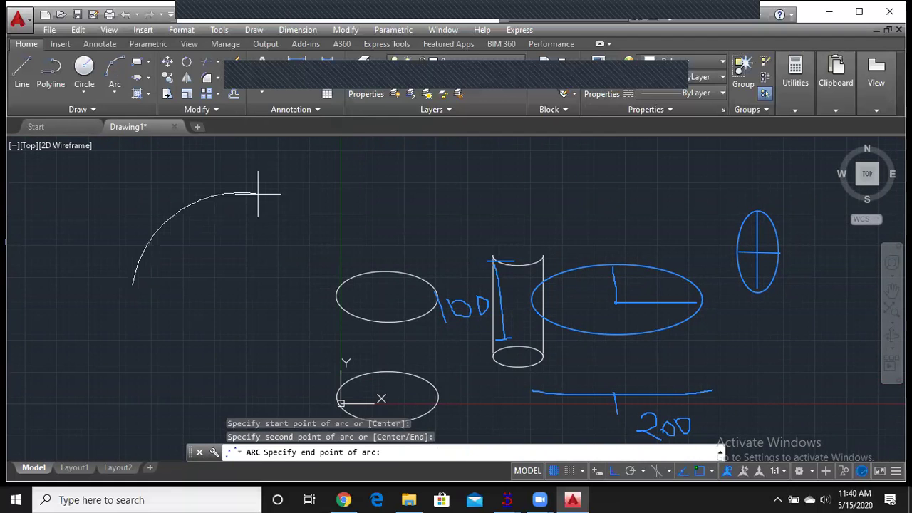
left_click(352, 192)
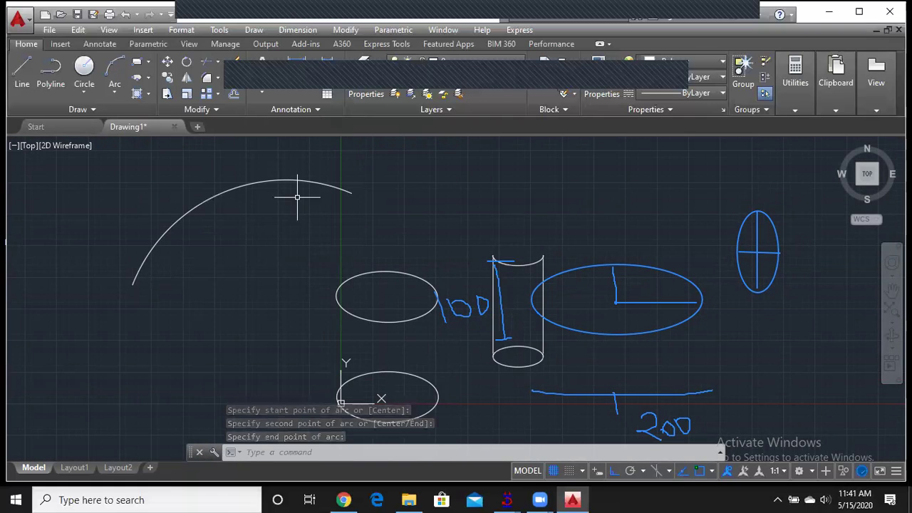
Open the list of arc construction methods
left_click(115, 94)
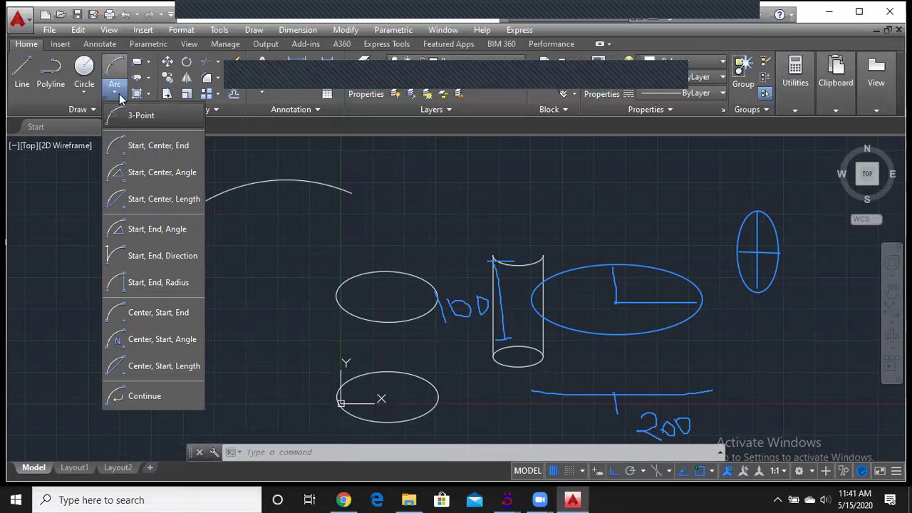